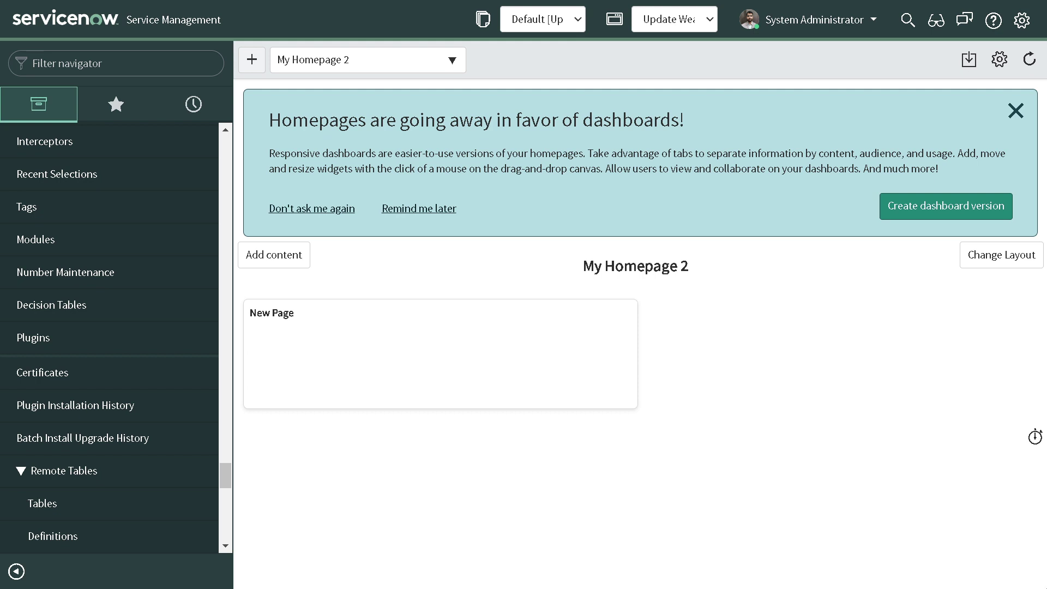
Select the plugin name 'WebKit HTML to PDF' in the docs procedure, then return to the instance.
key(ctrl+Tab)
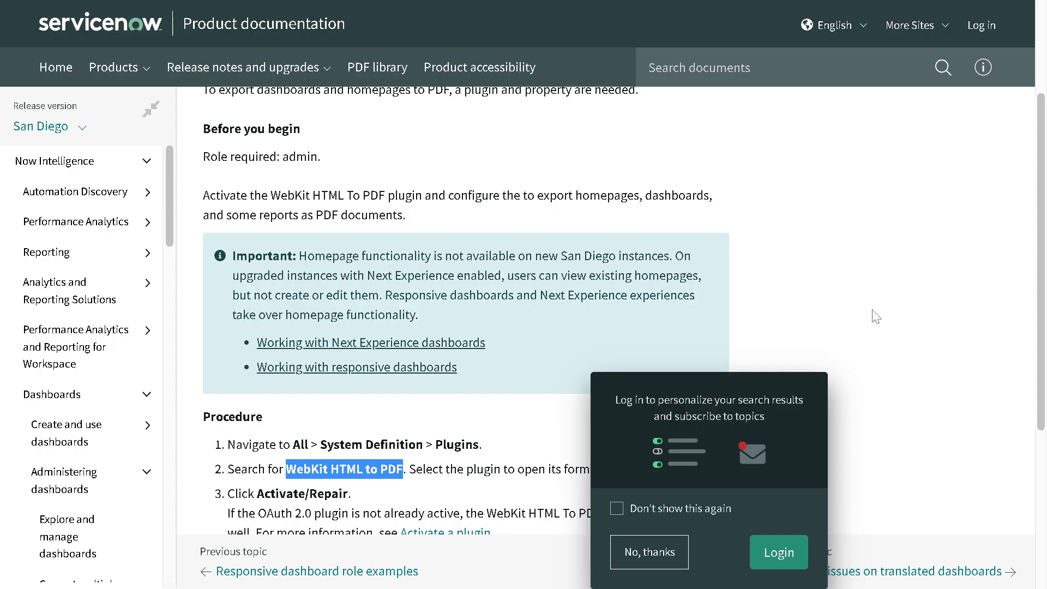
scroll(626, 289, up, 3)
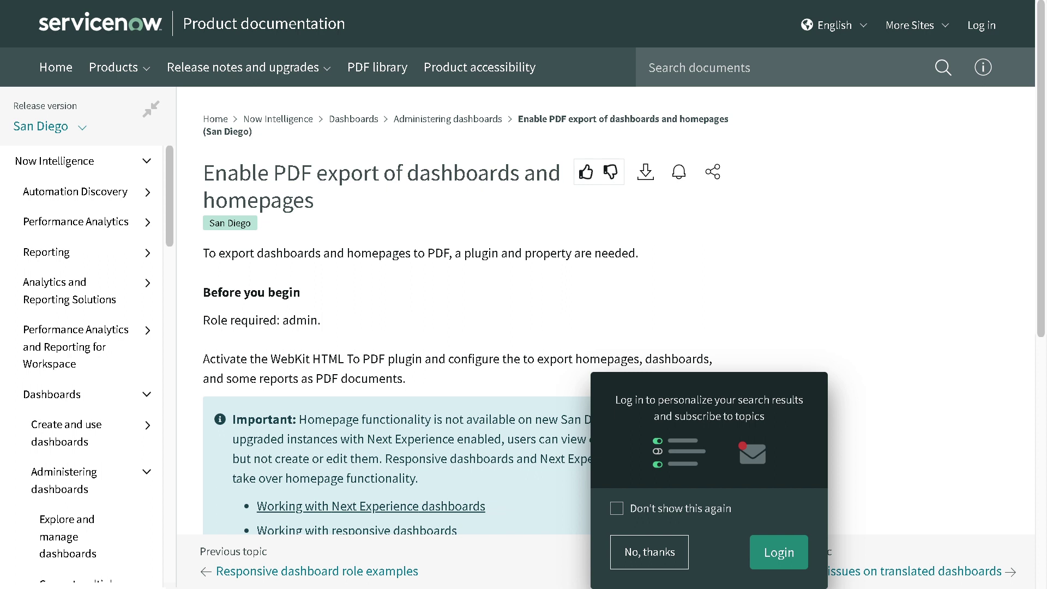
scroll(422, 300, down, 5)
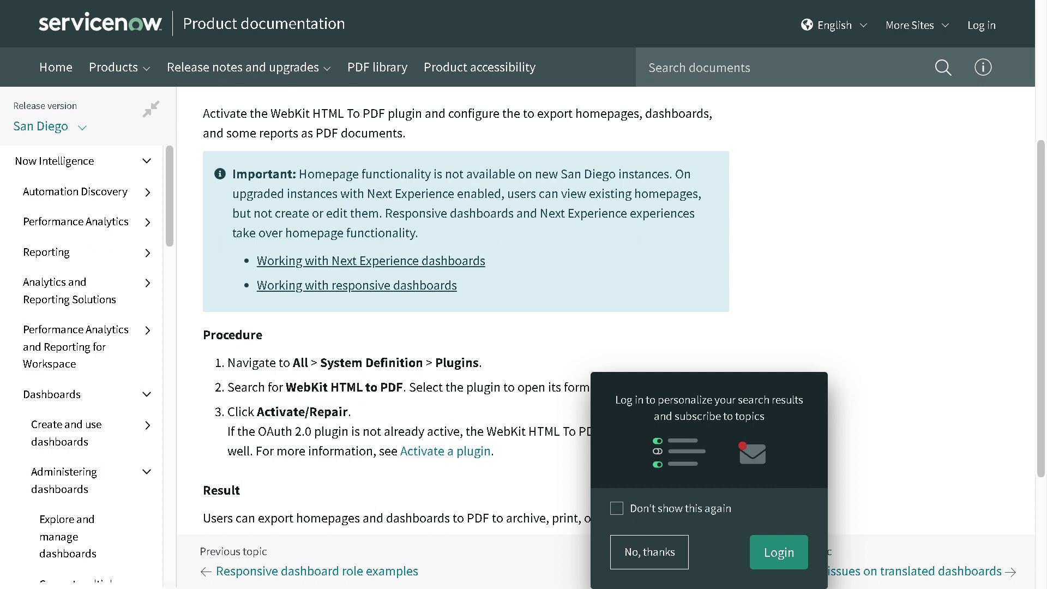
drag(285, 388, 403, 387)
key(ctrl+c)
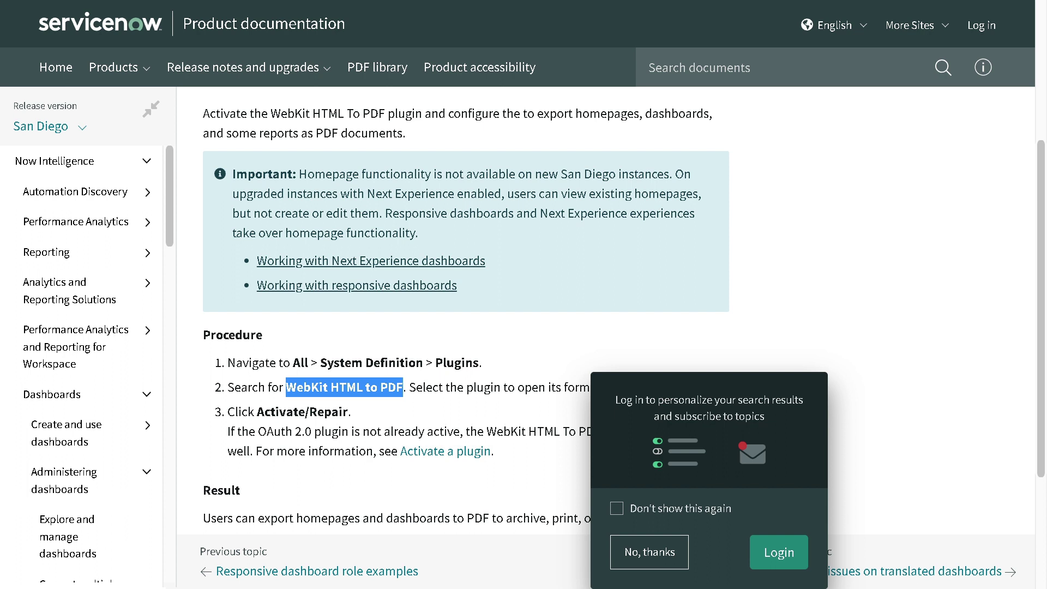
key(alt+Tab)
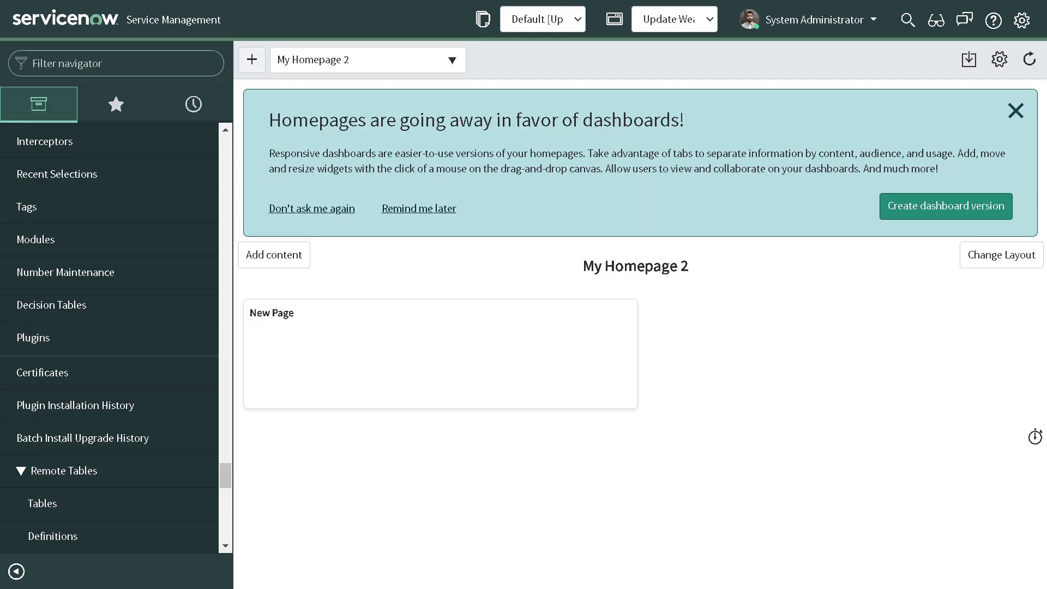
Filter the navigator to 'system de' and bring up link options for System Definition > Plugins.
text(sy)
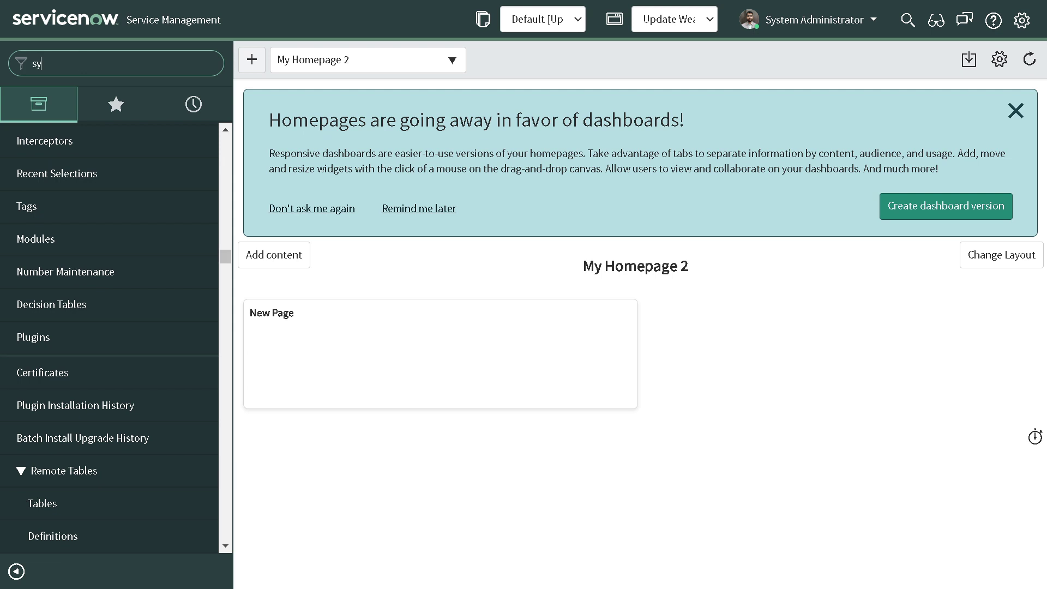
text(s)
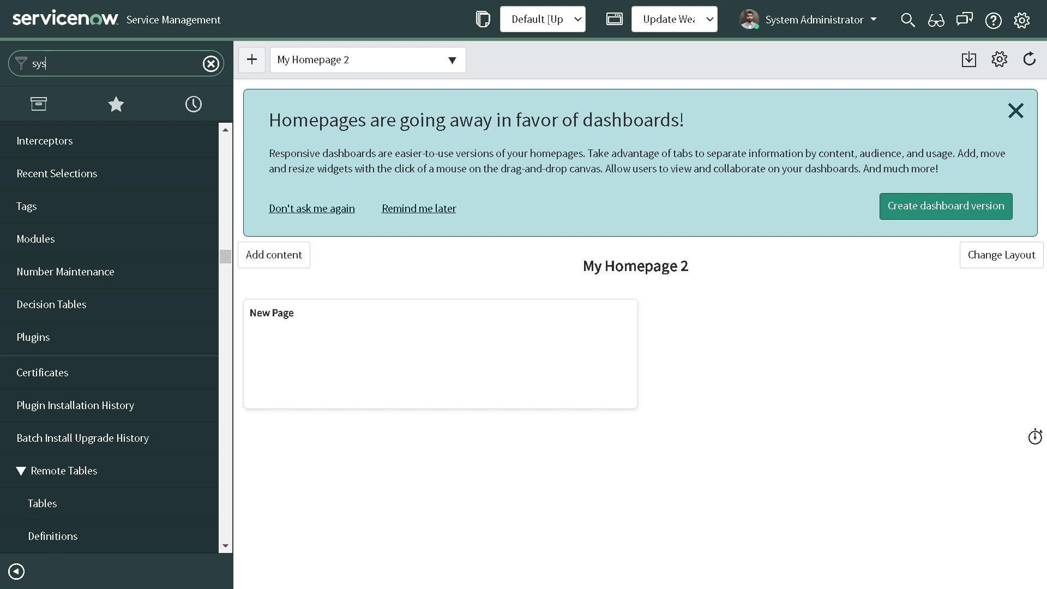
text(tem definatioin)
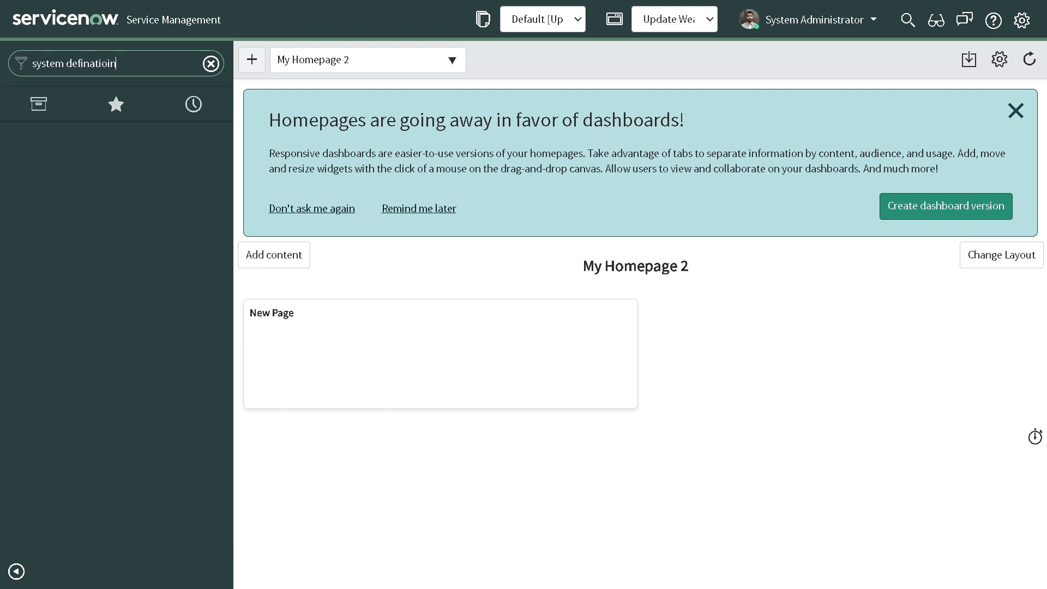
key(BackSpace)
key(BackSpace)
key(BackSpace)
key(BackSpace)
key(BackSpace)
key(BackSpace)
key(BackSpace)
key(BackSpace)
key(BackSpace)
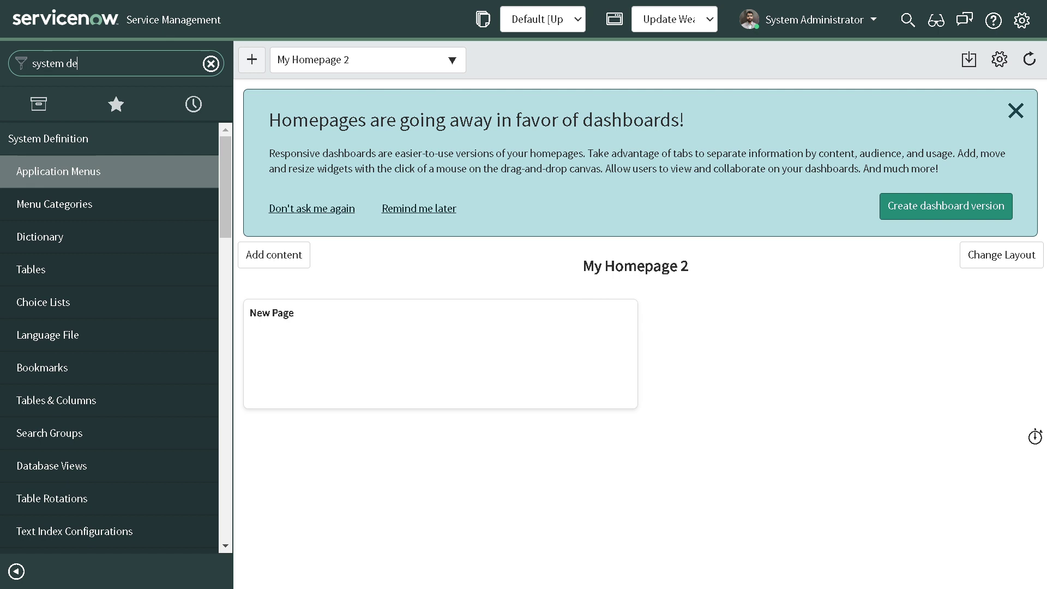
scroll(116, 263, down, 13)
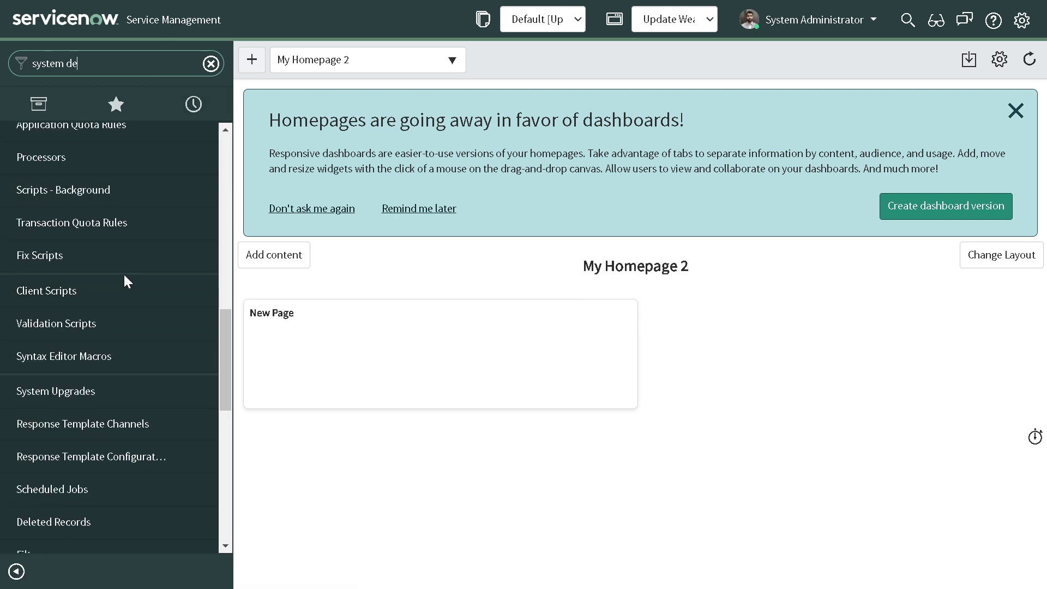
scroll(124, 275, down, 5)
scroll(123, 281, down, 5)
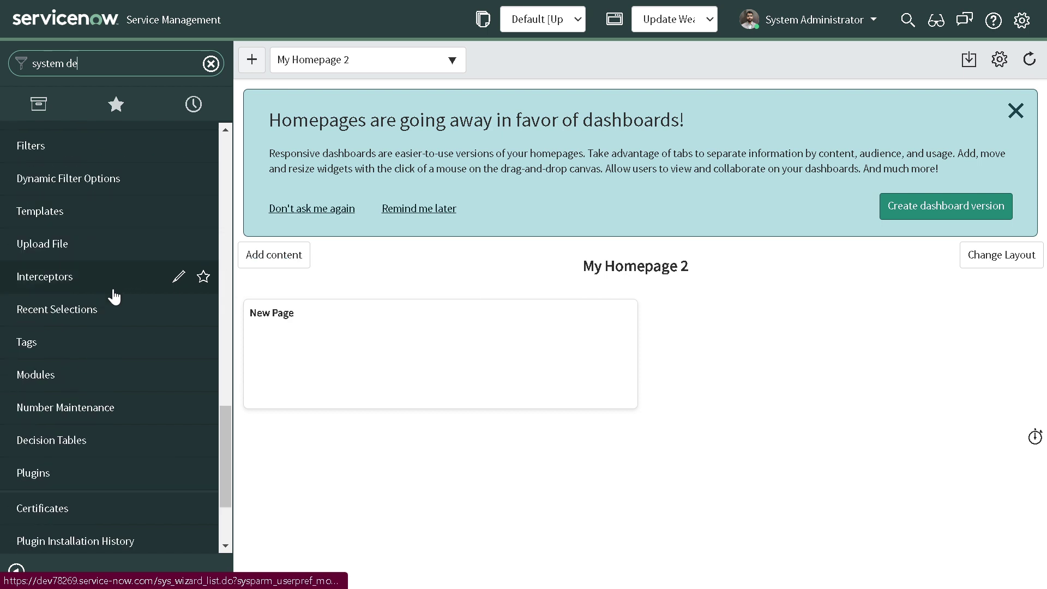
right_click(73, 487)
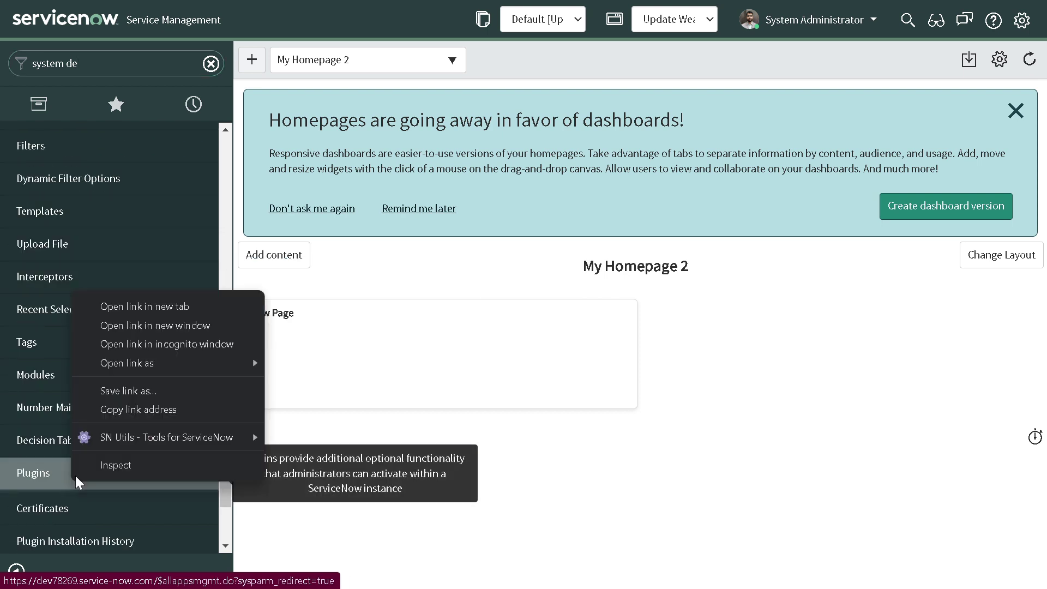
Open Plugins in a new tab listing All Applications (1946 results), checking the docs tab on the way.
click(139, 308)
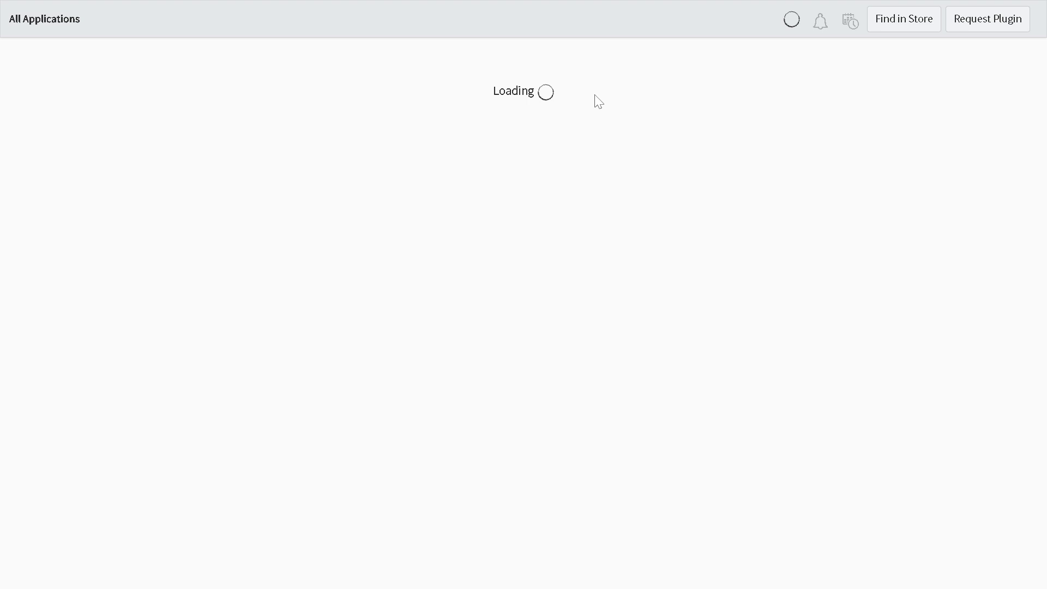
key(F11)
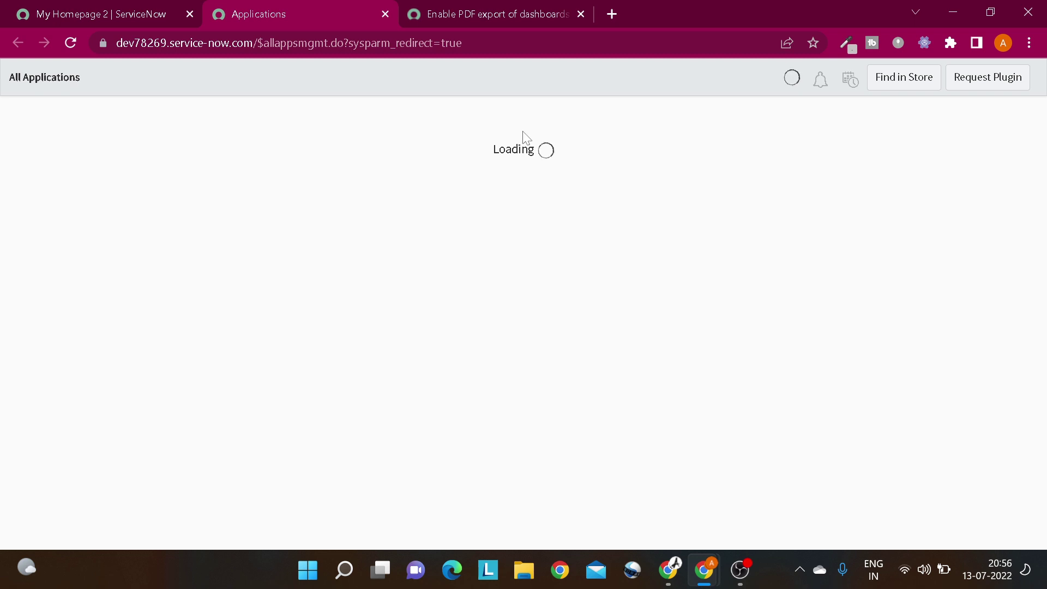
click(472, 18)
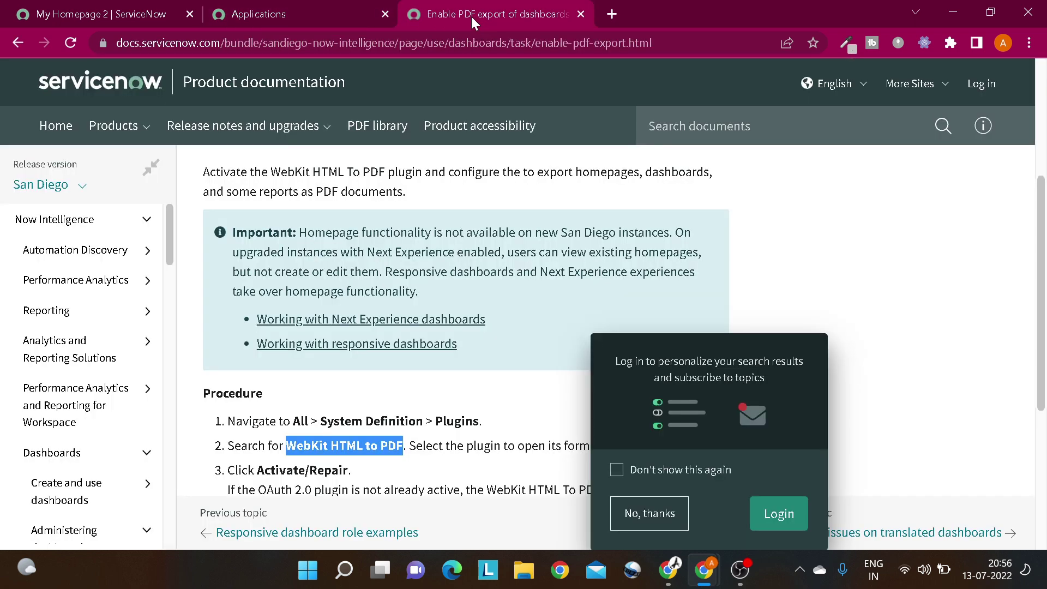
scroll(467, 328, down, 3)
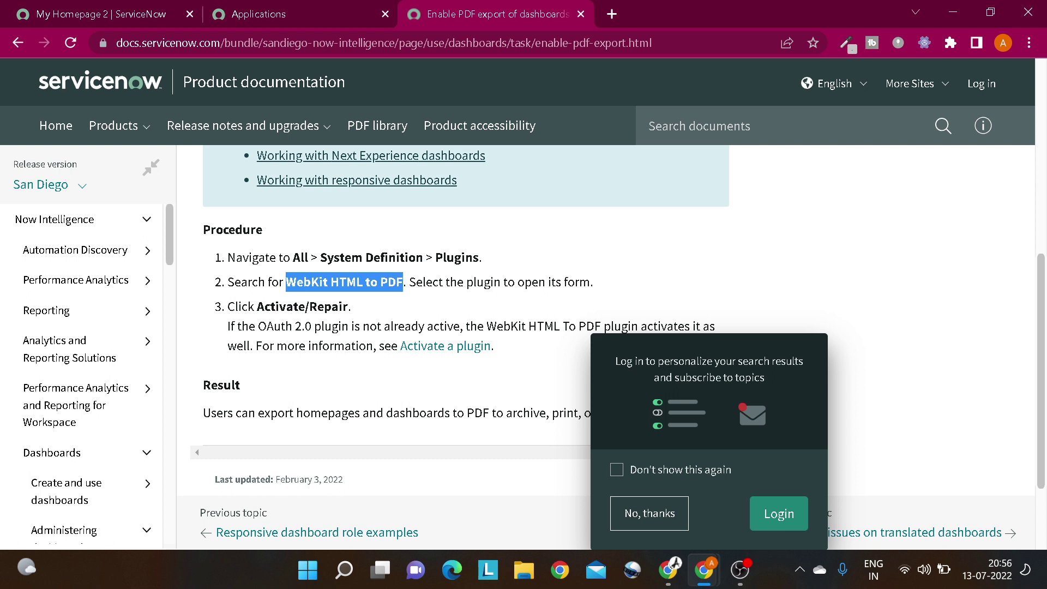
key(ctrl+shift+Tab)
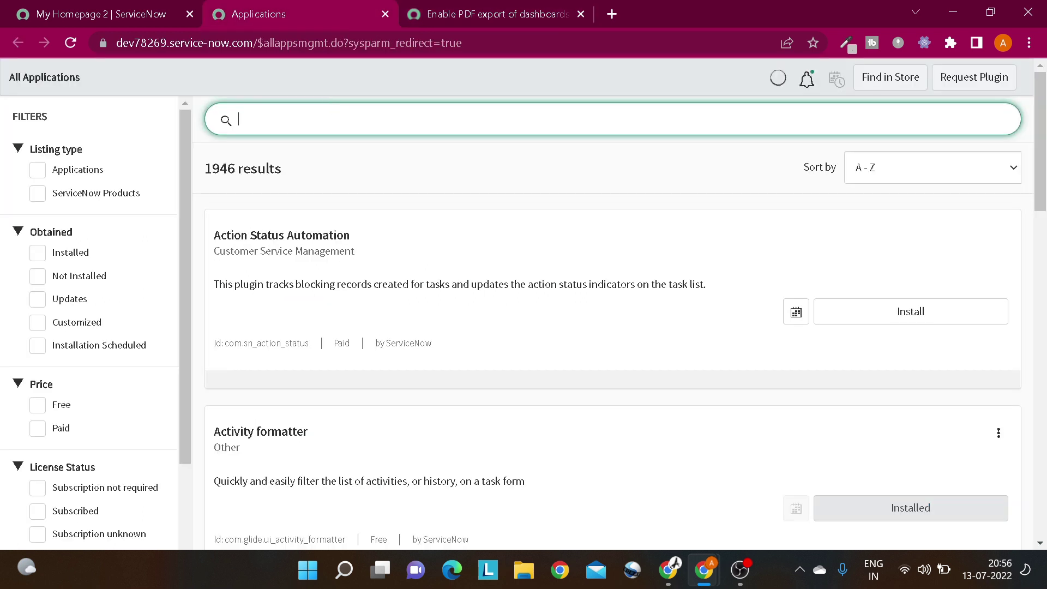
Search the plugins for 'WebKit HTML to PDF', confirm it shows Installed, and return to My Homepage 2.
click(295, 152)
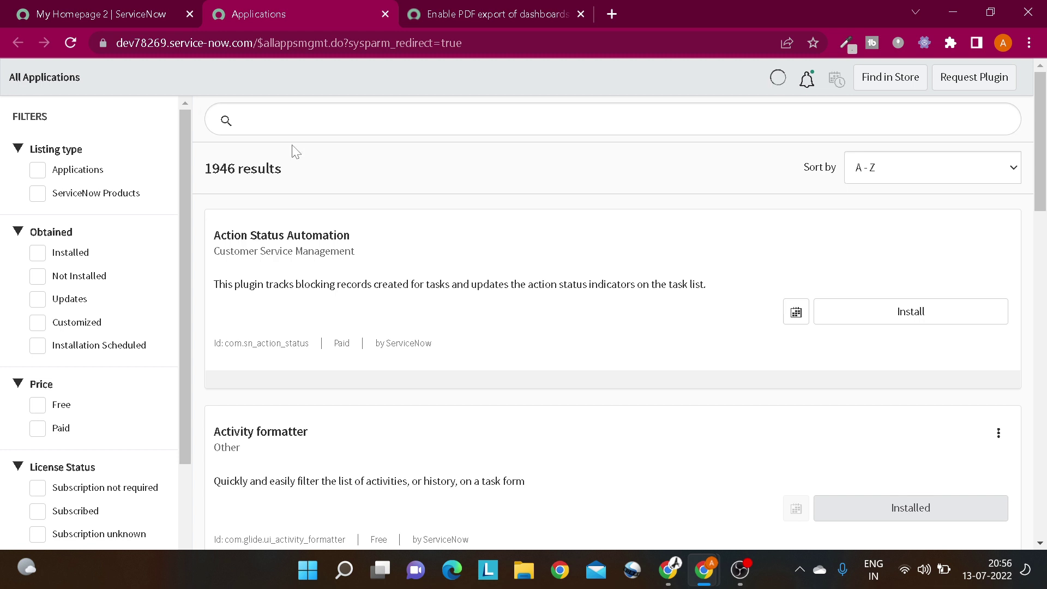
click(301, 125)
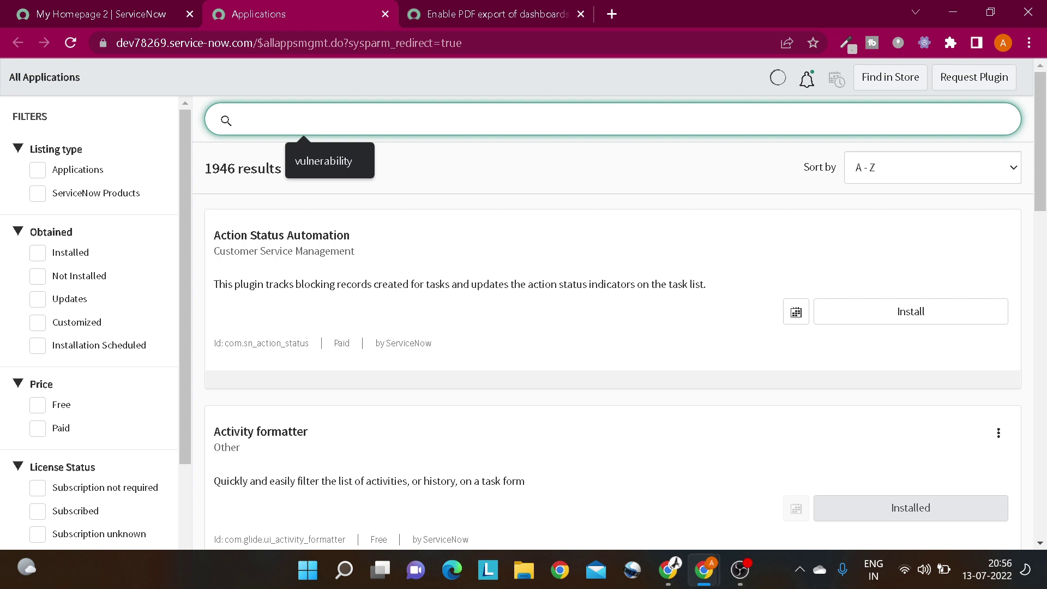
key(ctrl+v)
key(Return)
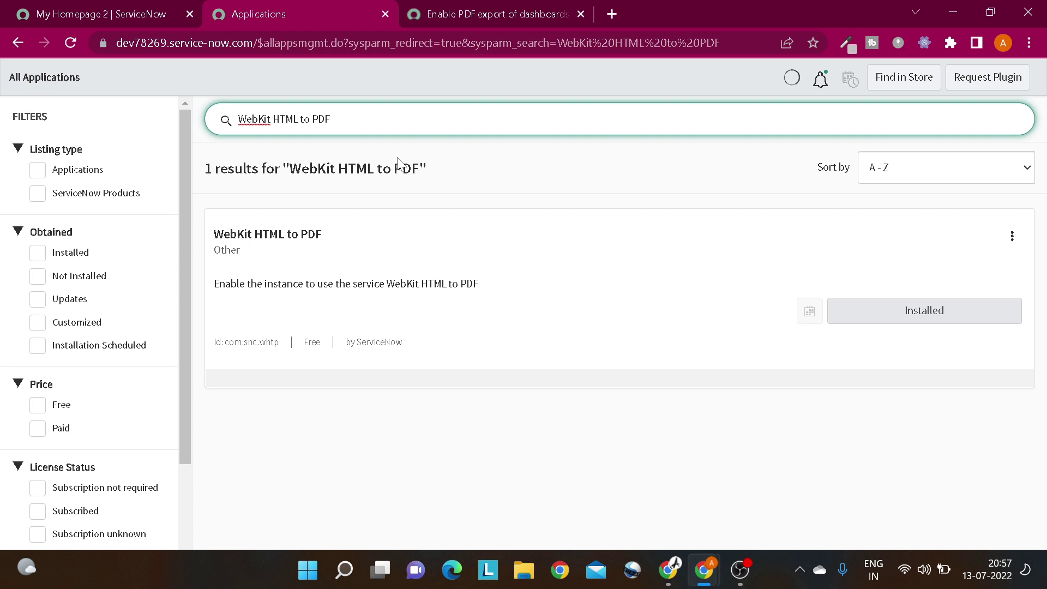
click(90, 13)
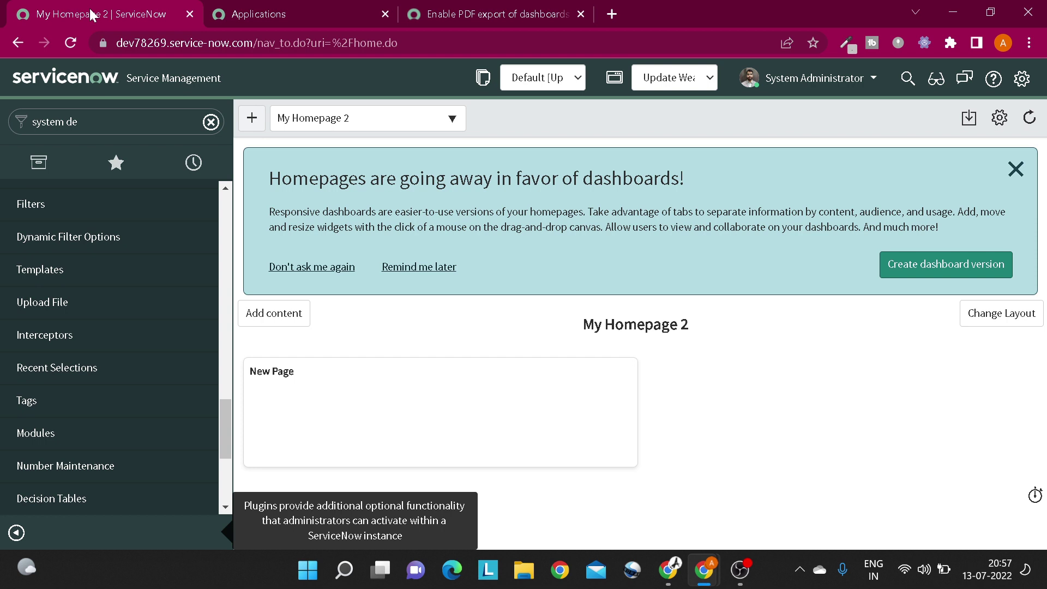
Switch to full screen and bring up the Export to PDF dialog for My Homepage 2.
key(F11)
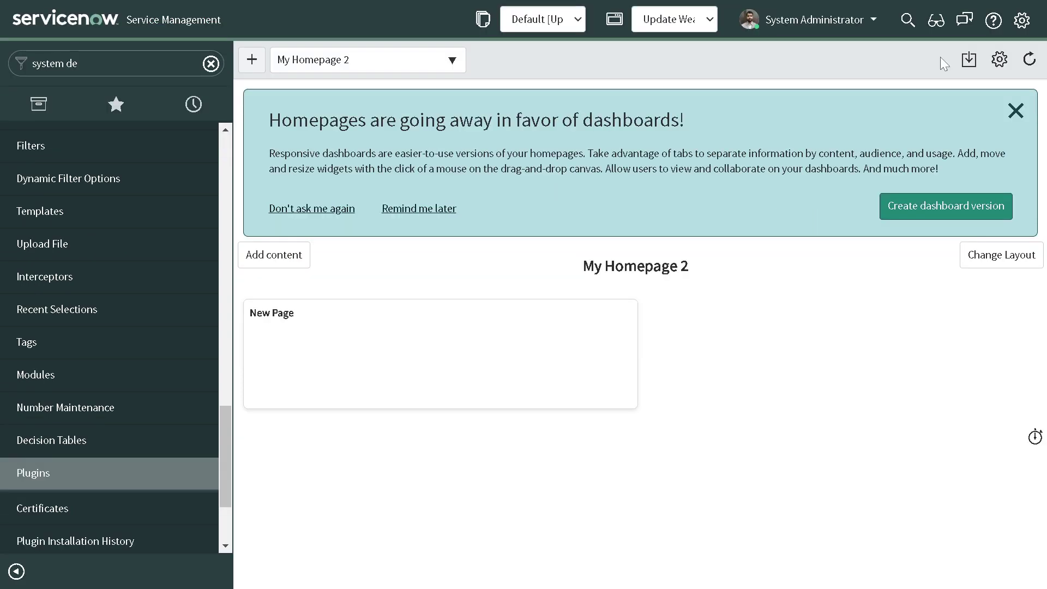
triple_click(987, 89)
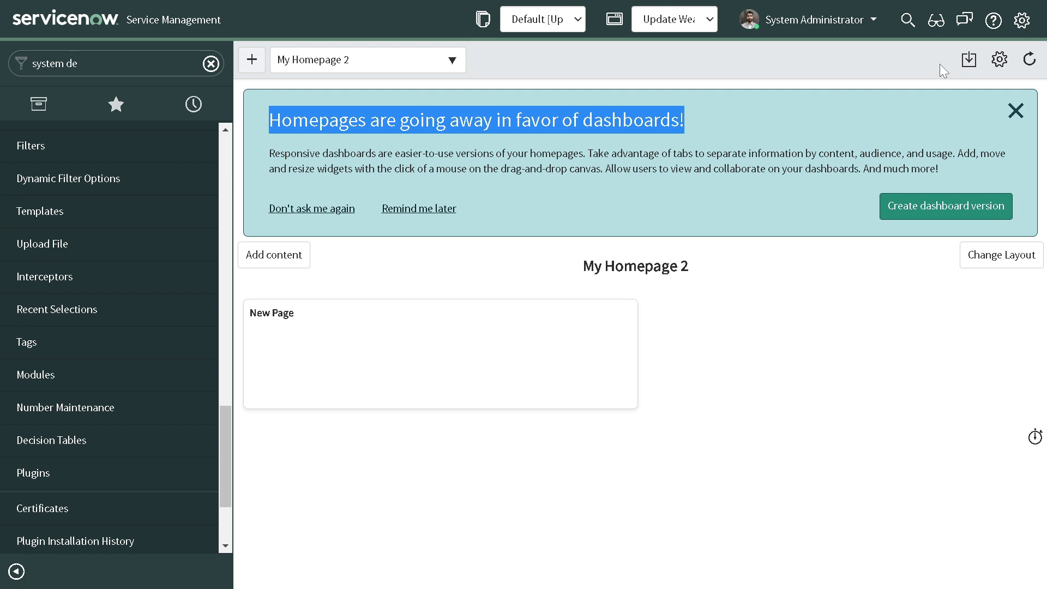
click(967, 59)
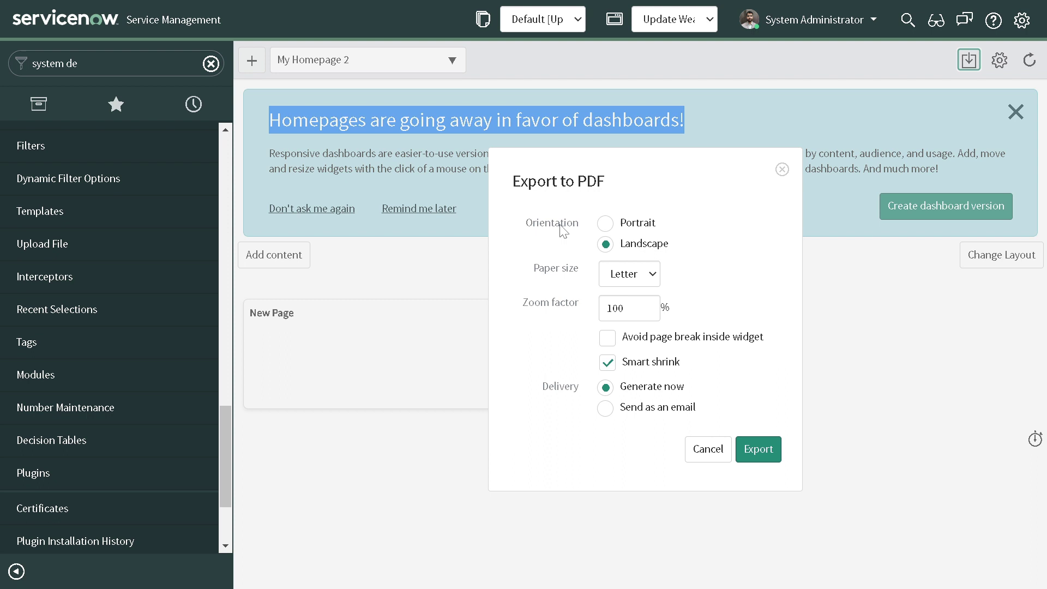
Review the delivery options and export My Homepage 2 as a Landscape, Letter-size PDF.
click(529, 288)
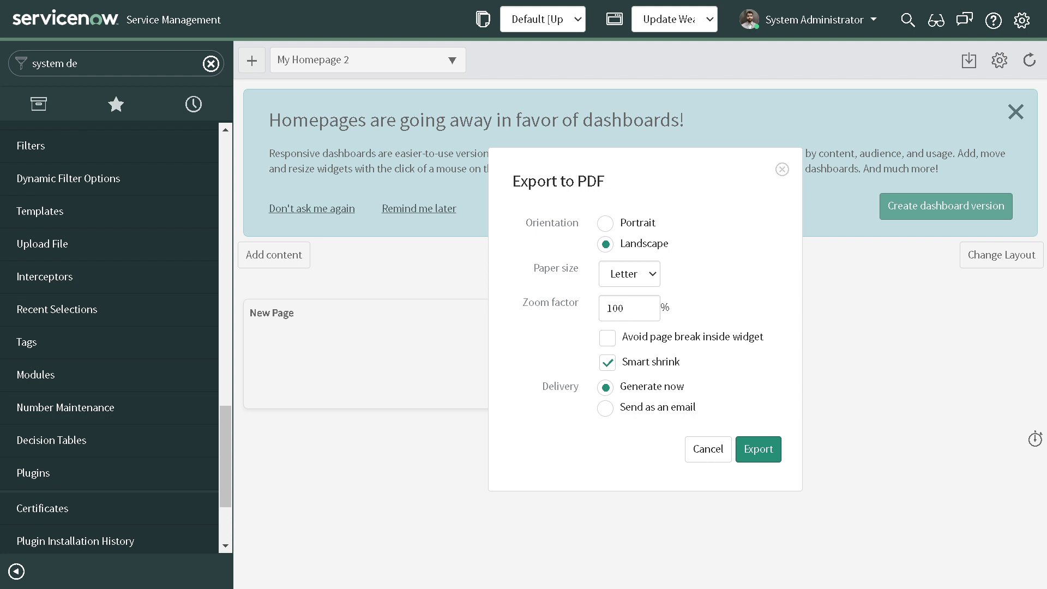
key(Tab)
click(614, 410)
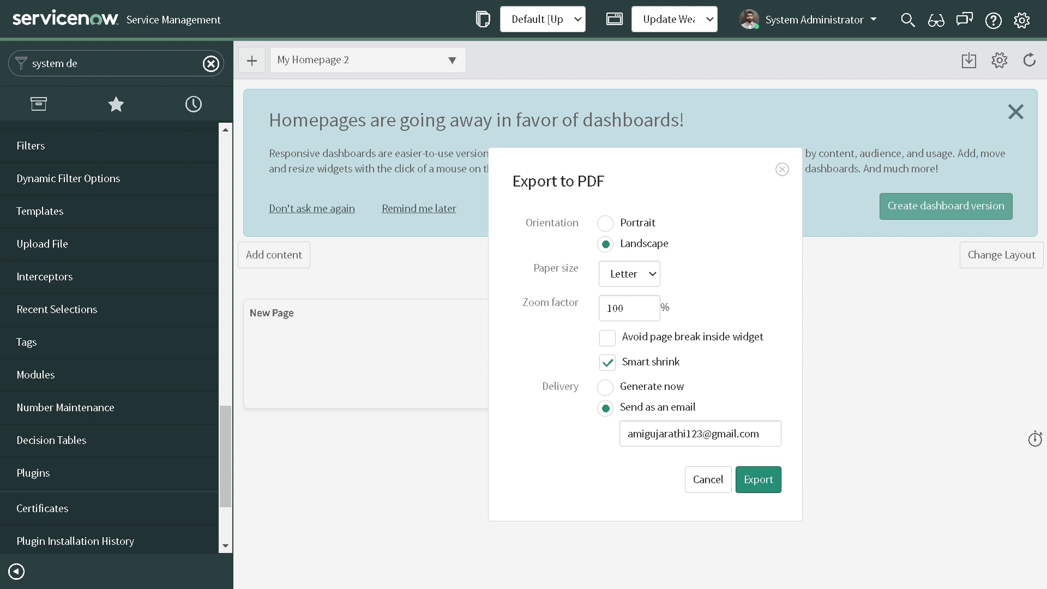
click(758, 479)
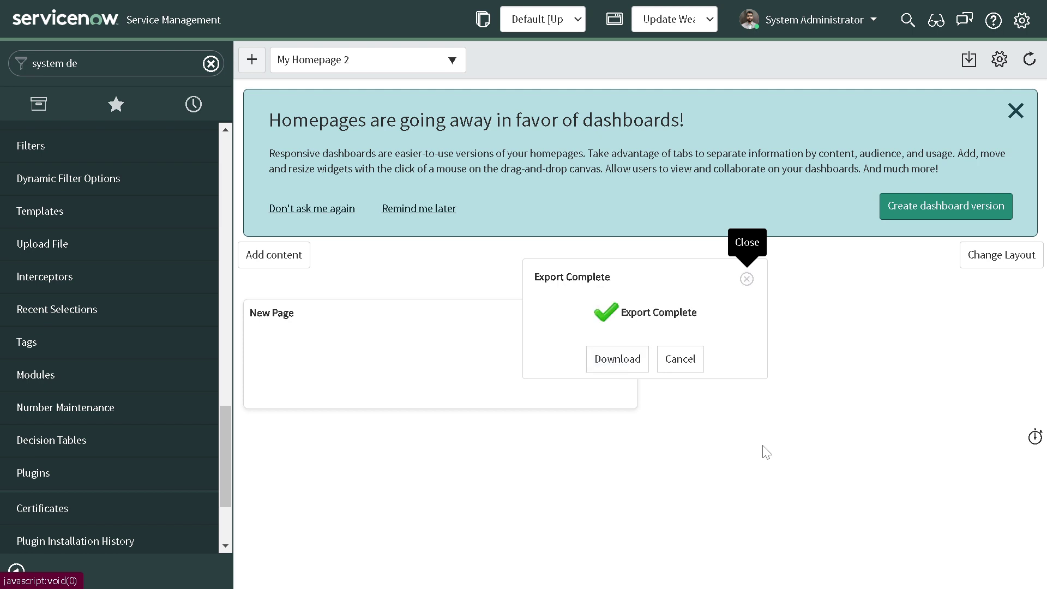
Download the exported My Homepage 2 PDF from the Export Complete box.
click(630, 363)
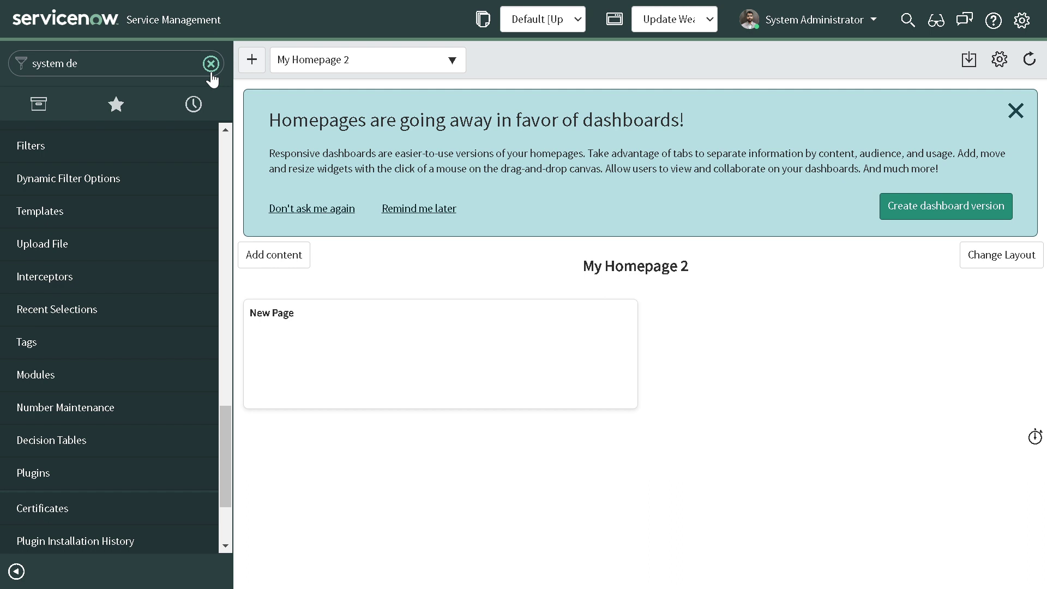
Replace the navigator filter with 'shbo' to list the dashboard modules.
click(211, 70)
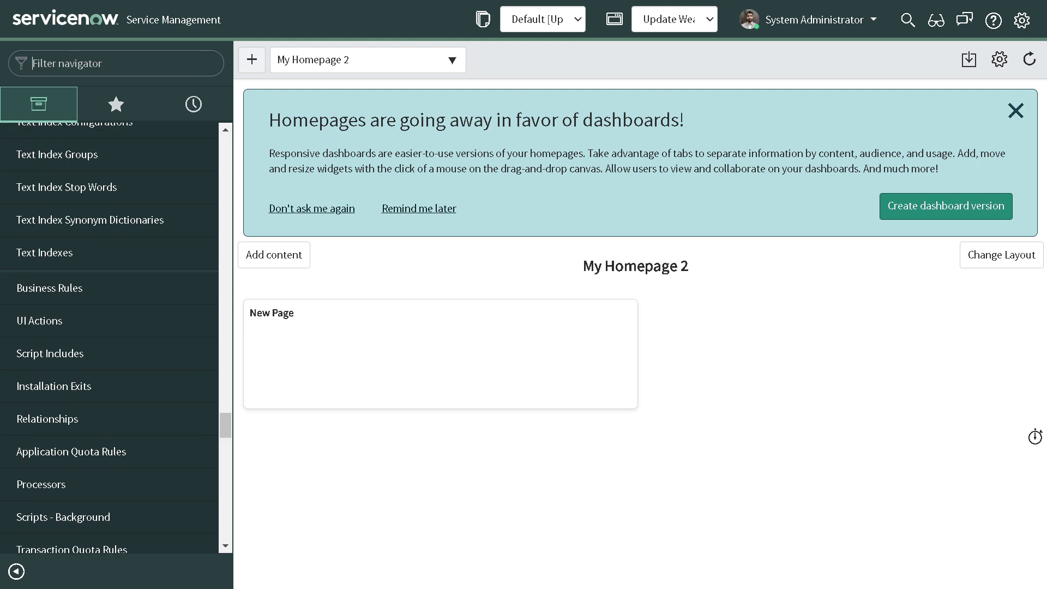
scroll(109, 339, up, 5)
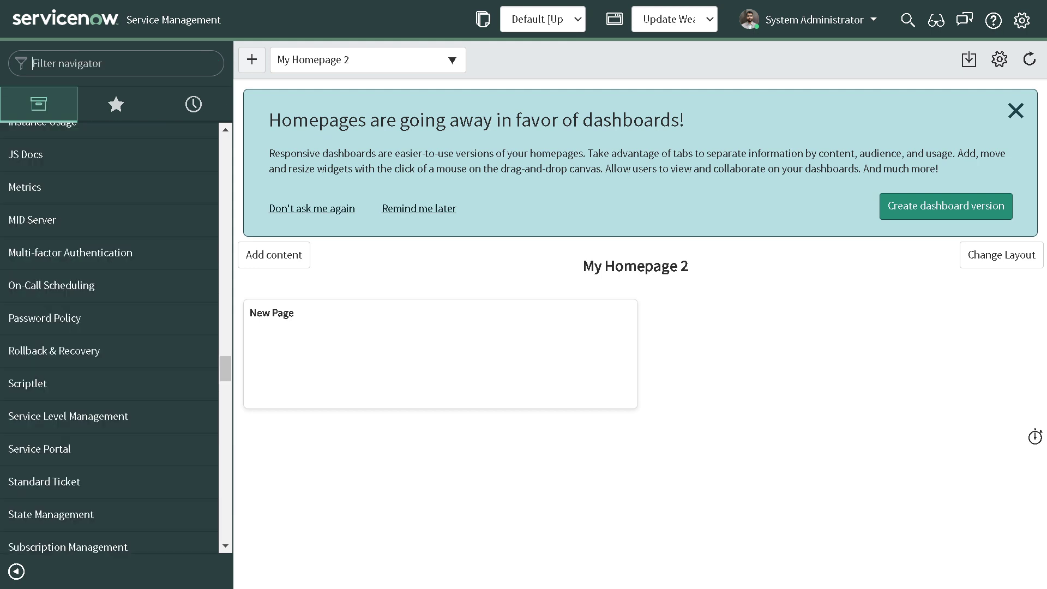
text(shbo)
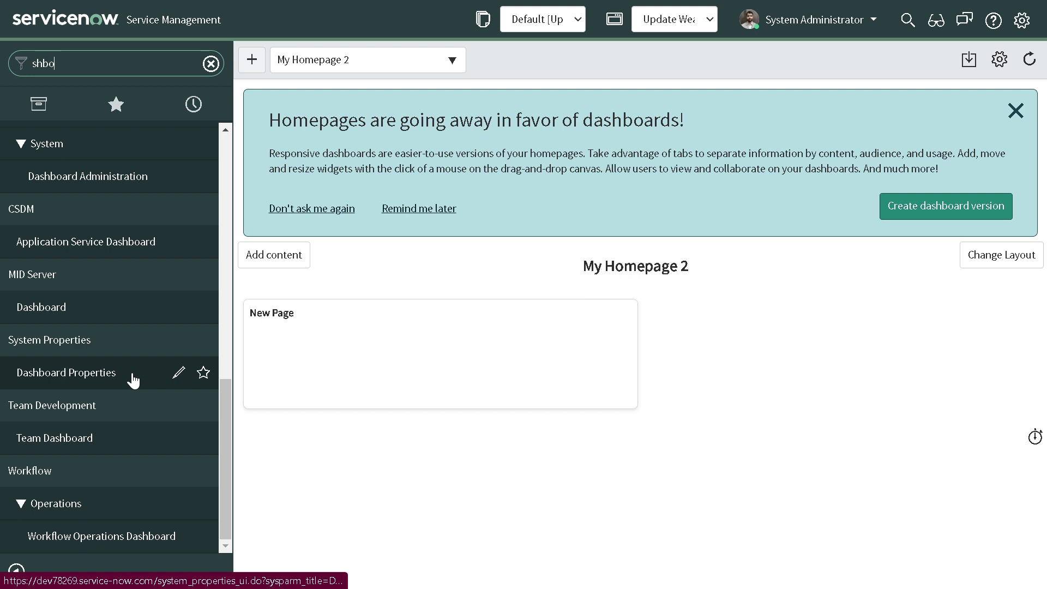
scroll(66, 306, up, 10)
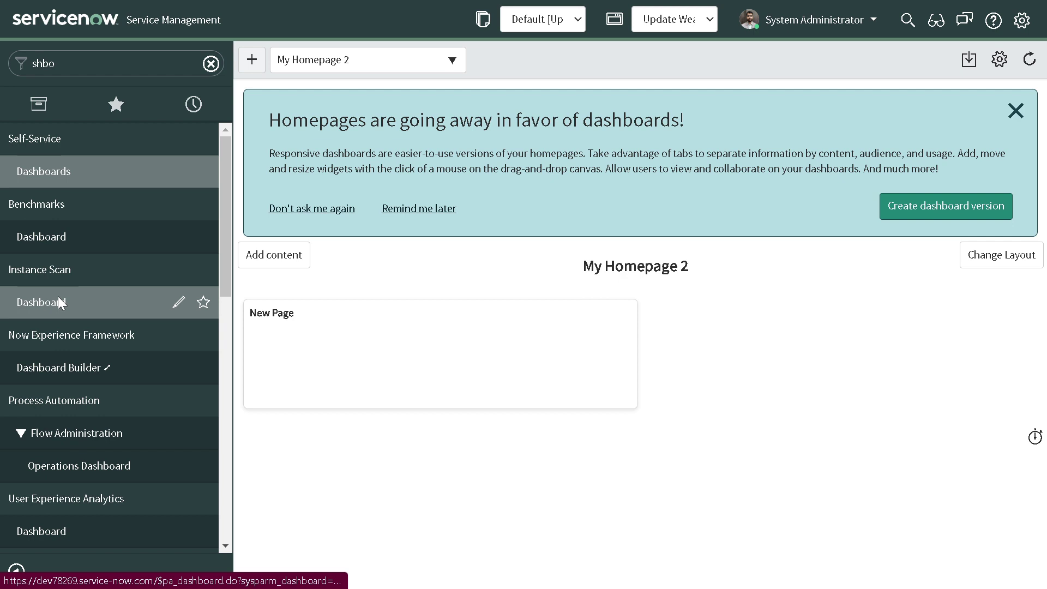
Open the Instance Scan dashboard with the navigator collapsed and bring up its actions menu.
click(58, 299)
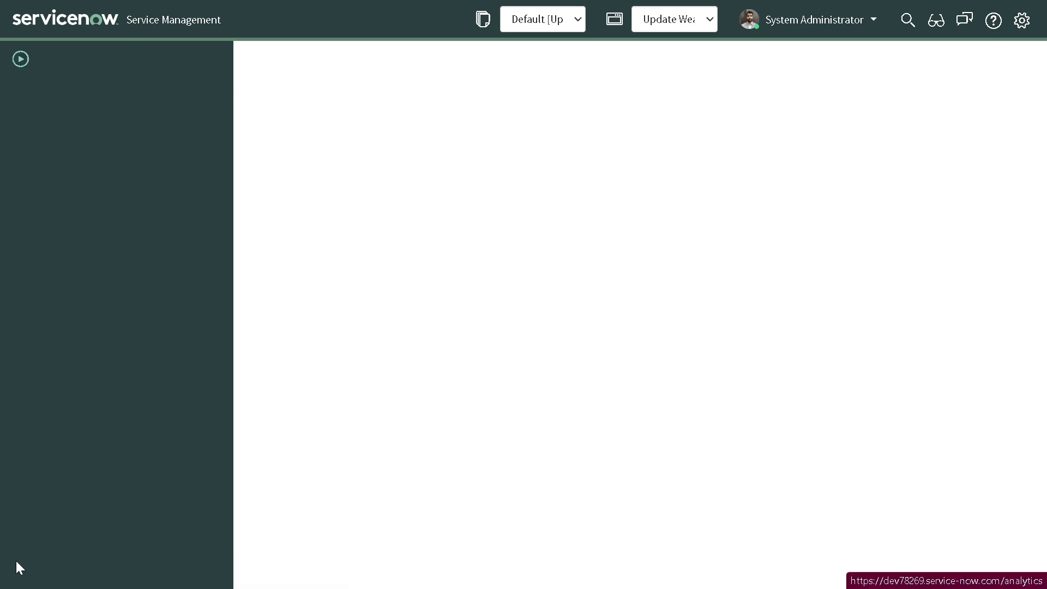
click(18, 564)
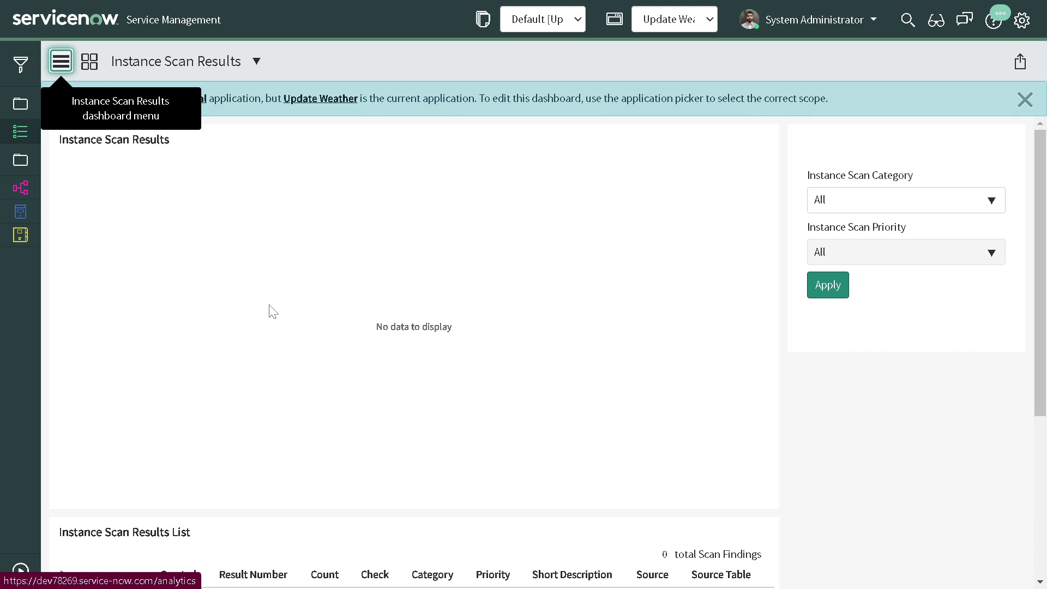
click(1031, 73)
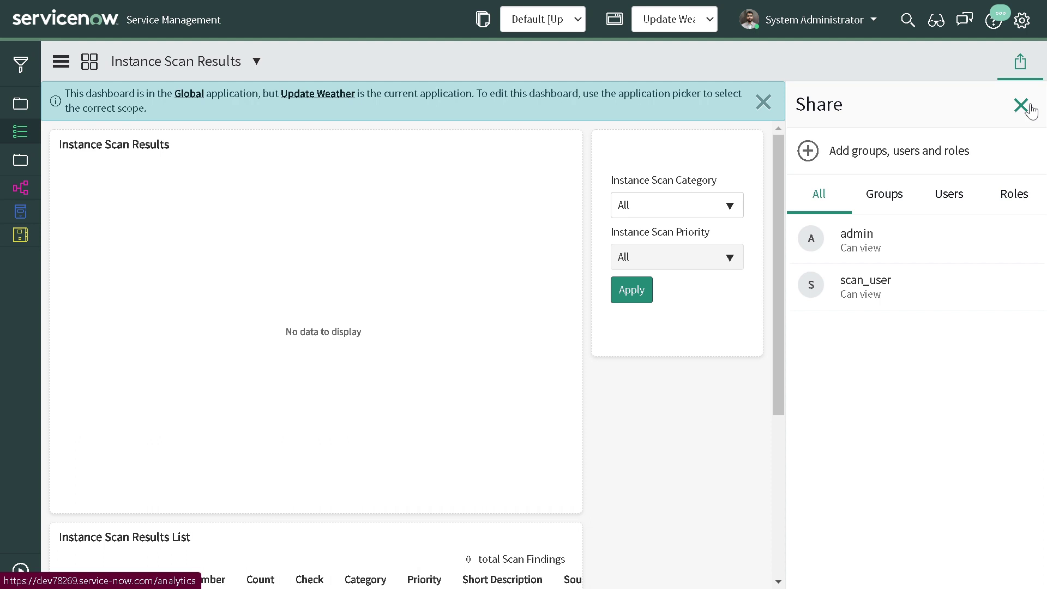
click(1021, 105)
click(60, 62)
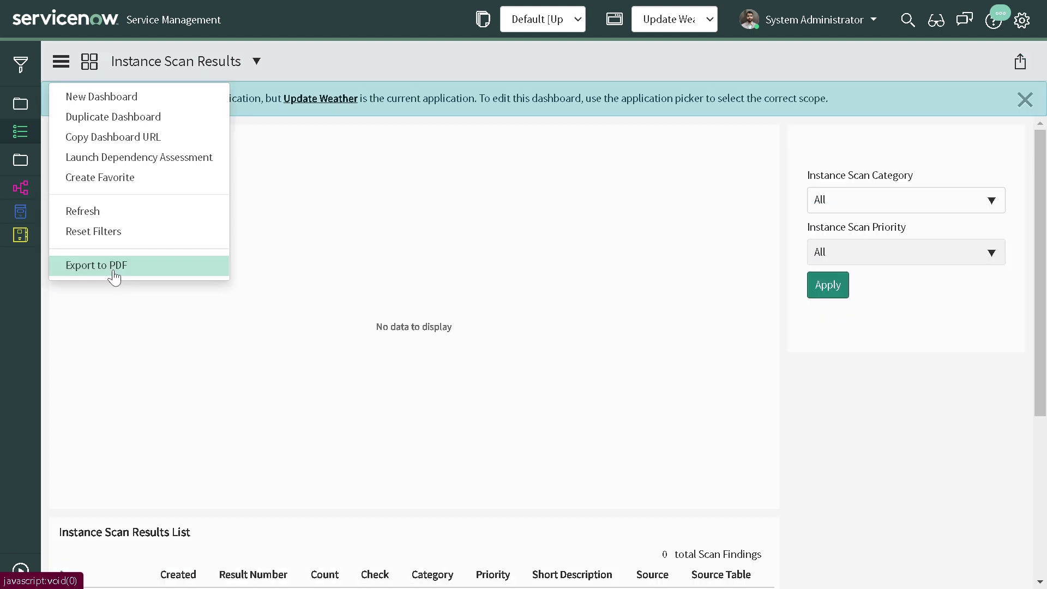
Start a Landscape, Letter PDF export of the Instance Scan Results dashboard with default settings.
click(114, 266)
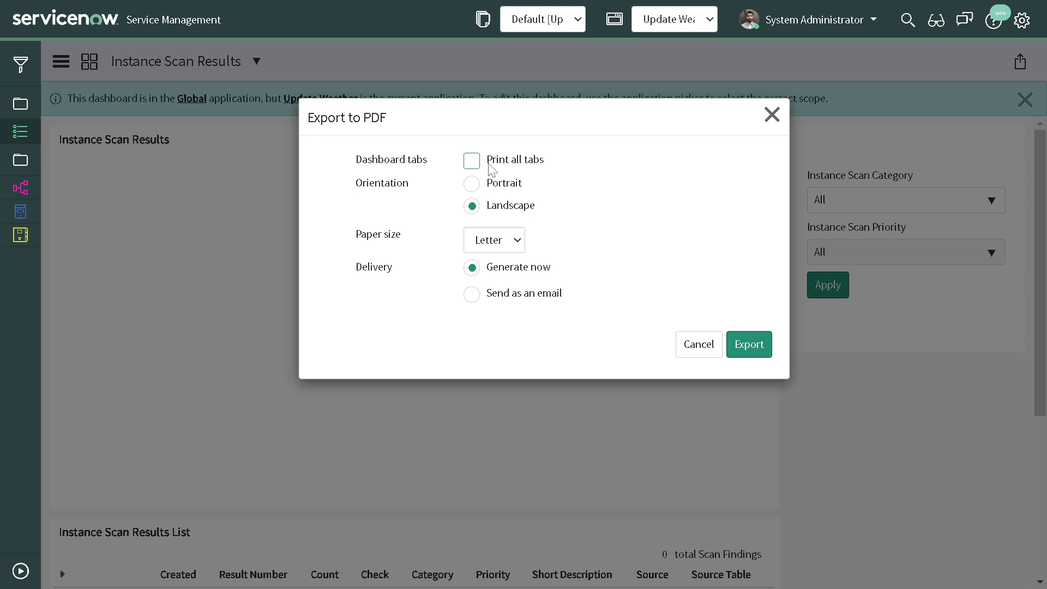
key(Return)
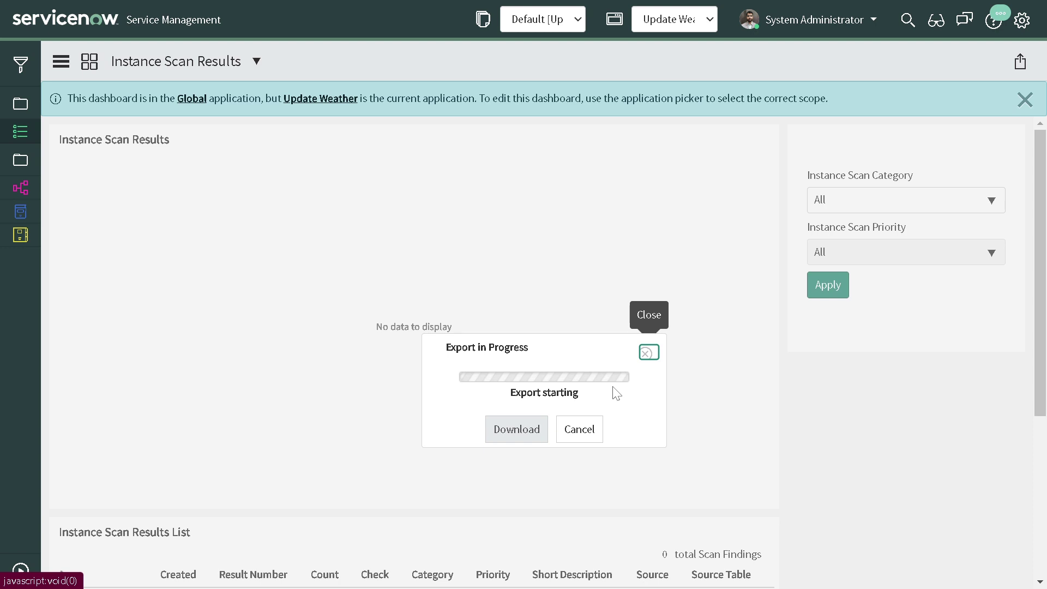